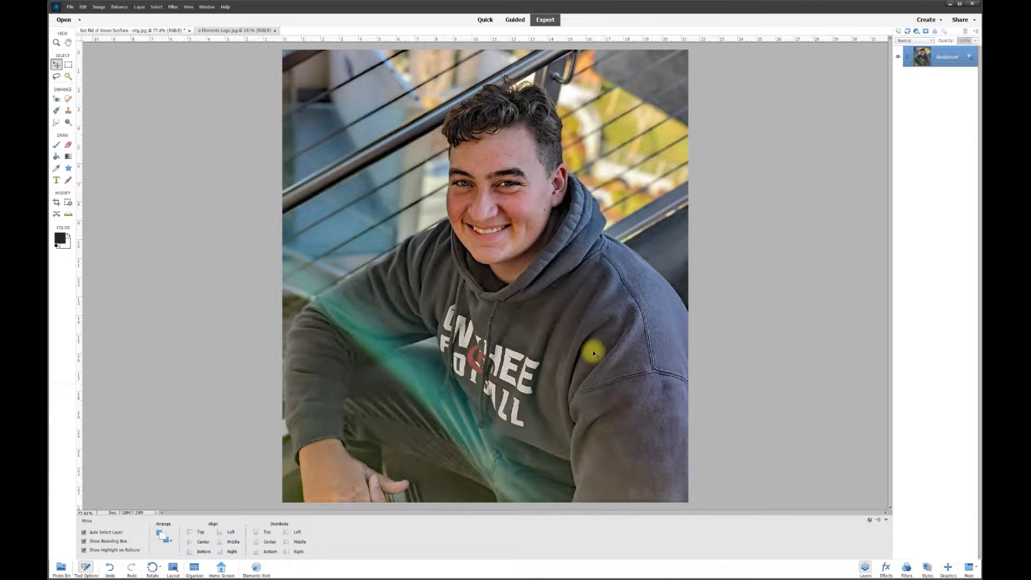
Step: Duplicate the Background layer, hide the original and make the copy the active layer
right_click(944, 65)
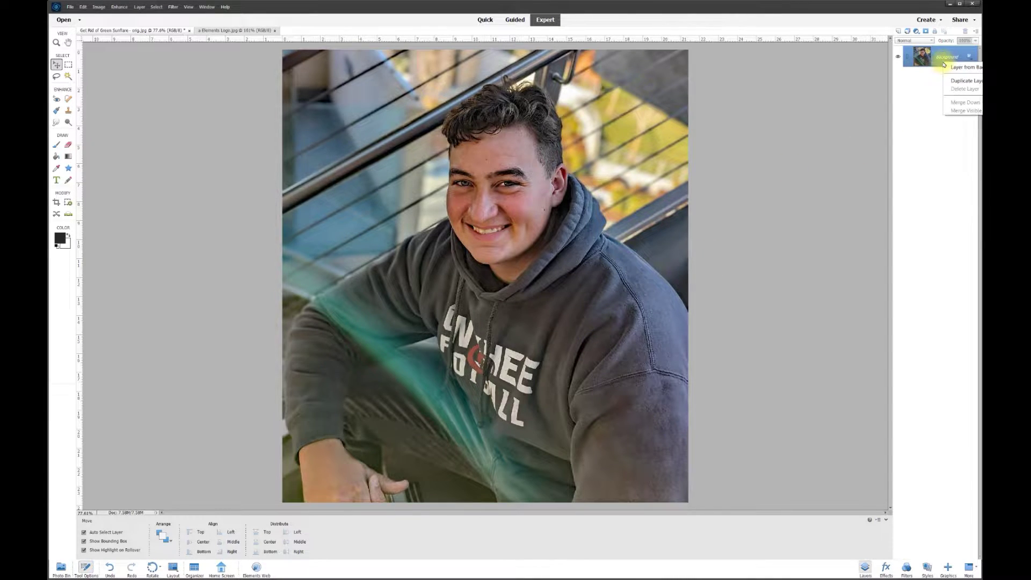
left_click(965, 81)
left_click(537, 154)
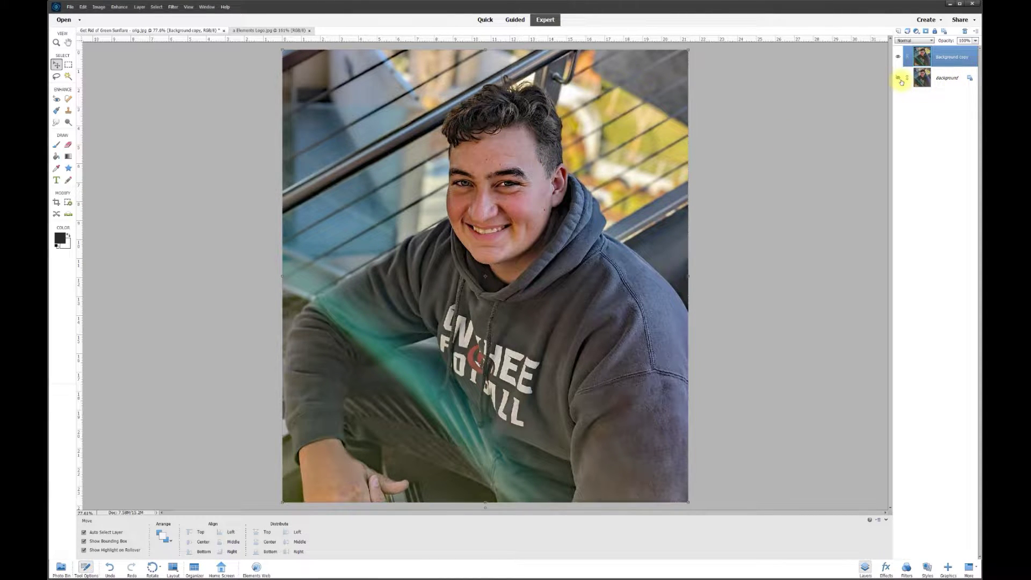
left_click(945, 59)
Step: Apply a Hue/Saturation adjustment to the Background copy with Saturation -73 and Lightness -10
left_click(121, 10)
mouse_move(132, 93)
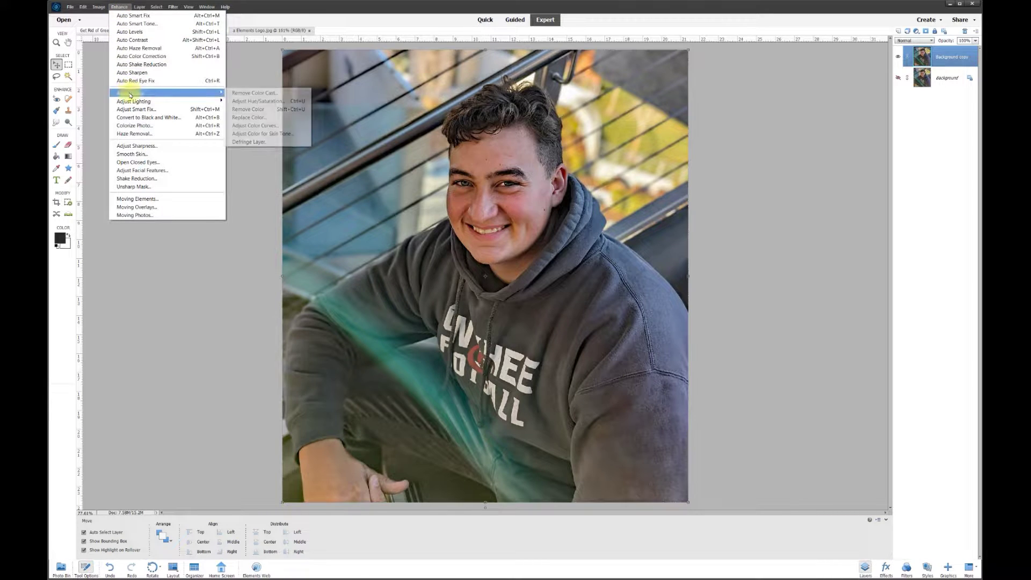
left_click(253, 102)
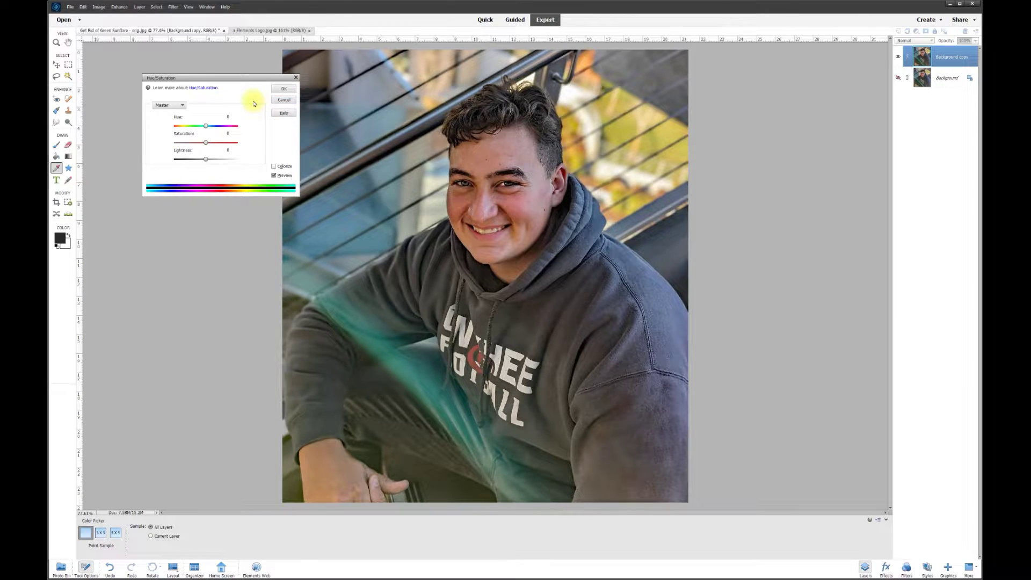
mouse_move(207, 146)
left_mouse_down()
mouse_move(234, 144)
mouse_move(187, 145)
left_mouse_up()
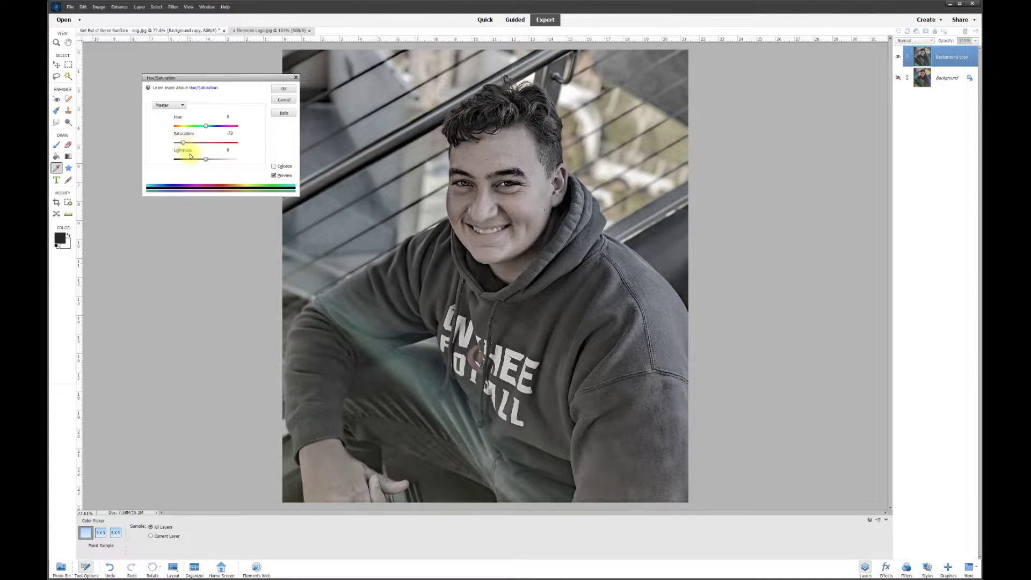
left_click_drag(206, 161, 203, 161)
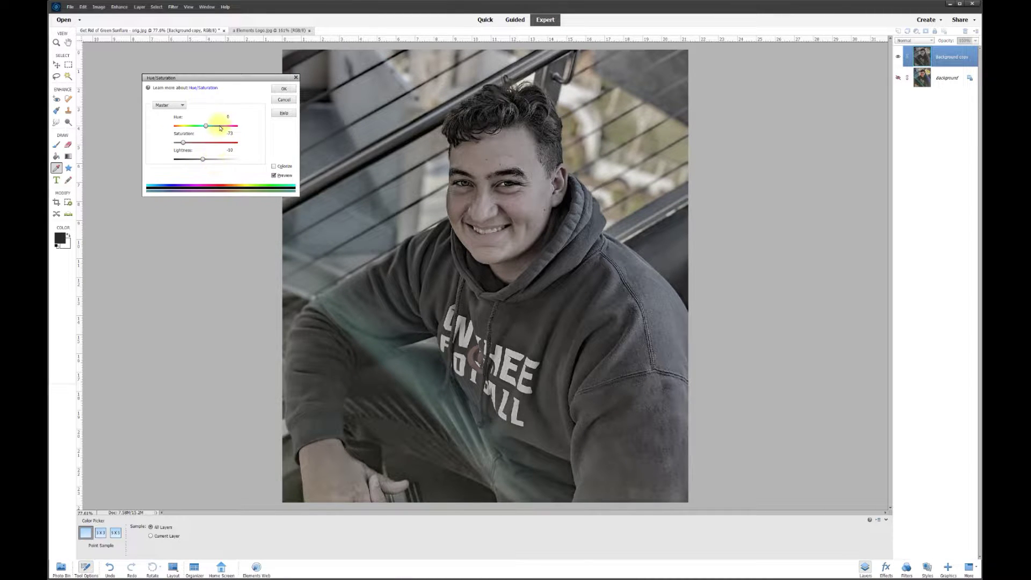
left_click(283, 90)
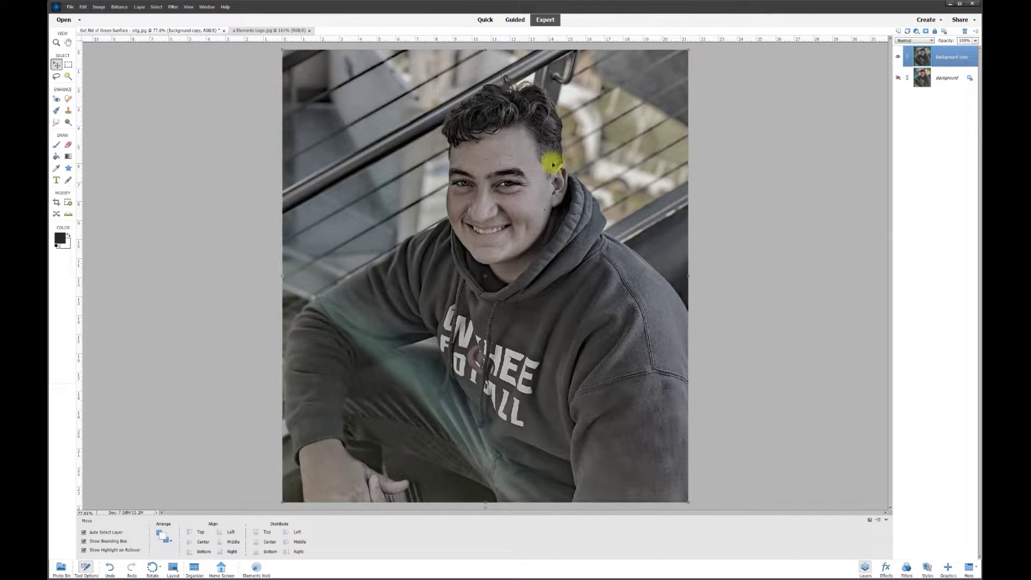
Step: Show the Background layer and erase the desaturated hand on the copy using a 50 px Eraser
left_click(69, 146)
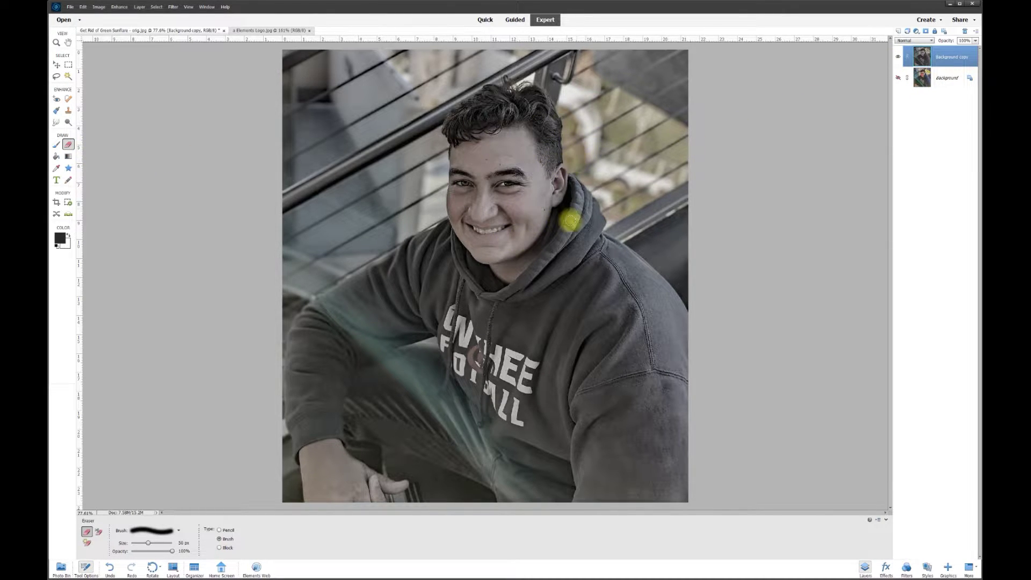
left_click(898, 57)
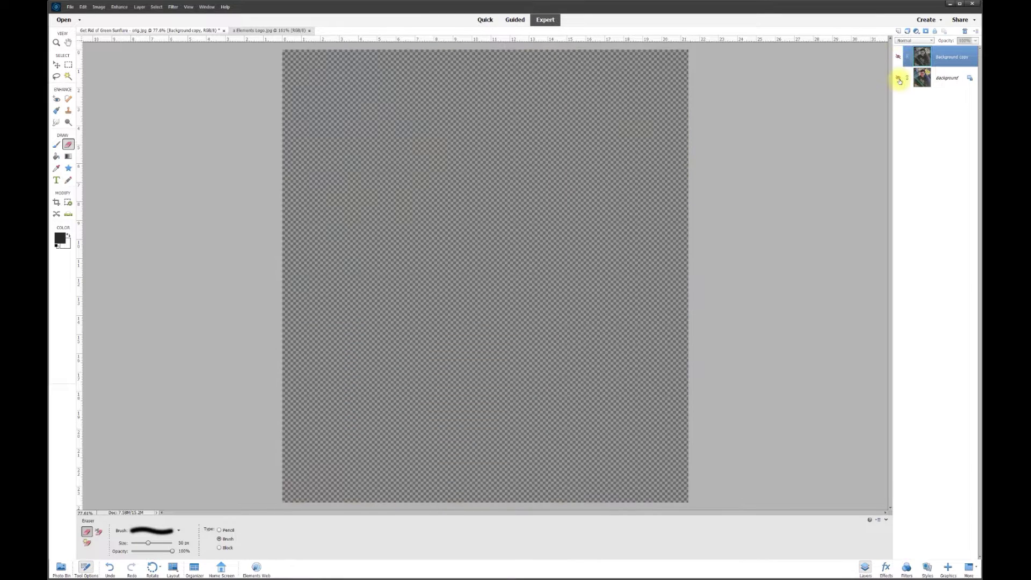
left_click(898, 77)
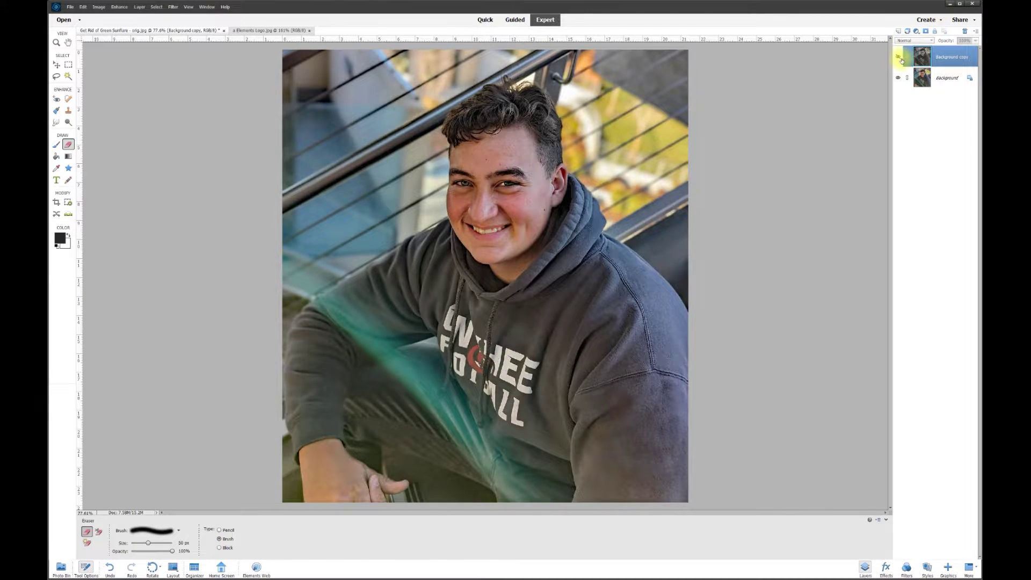
left_click(899, 58)
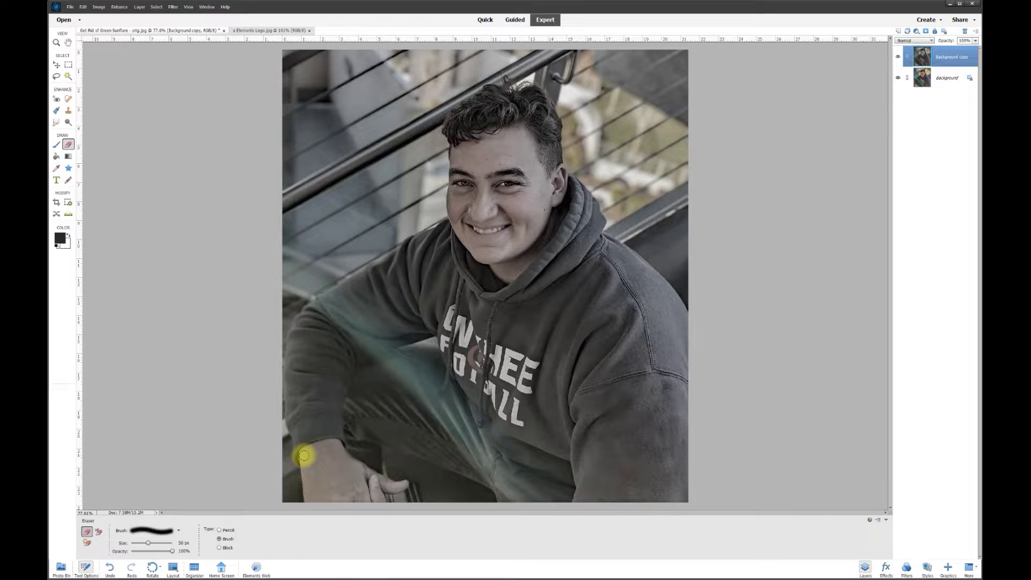
mouse_move(309, 450)
left_mouse_down()
mouse_move(332, 445)
mouse_move(370, 475)
left_mouse_up()
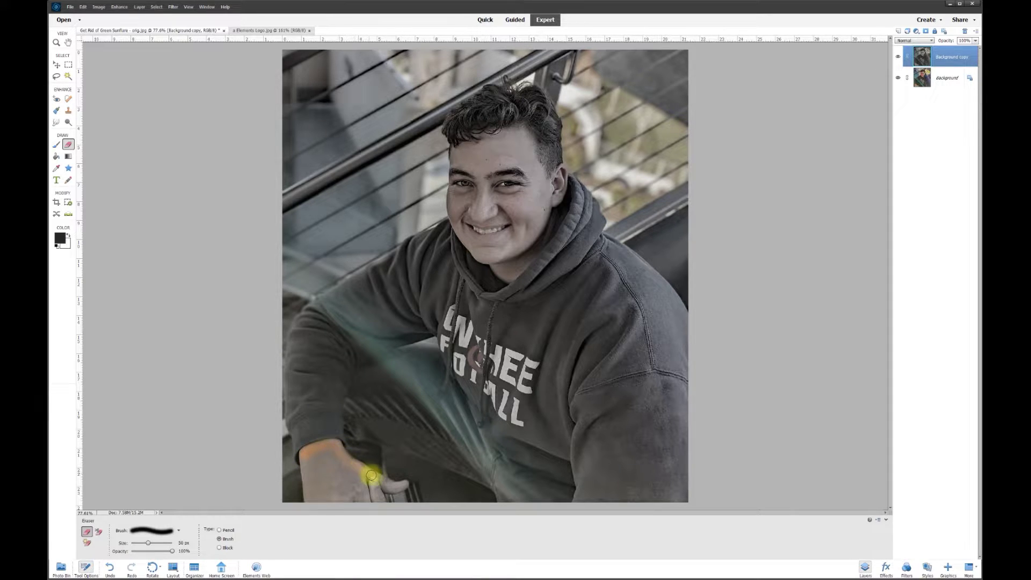
mouse_move(403, 485)
left_mouse_down()
mouse_move(382, 504)
mouse_move(322, 499)
left_mouse_up()
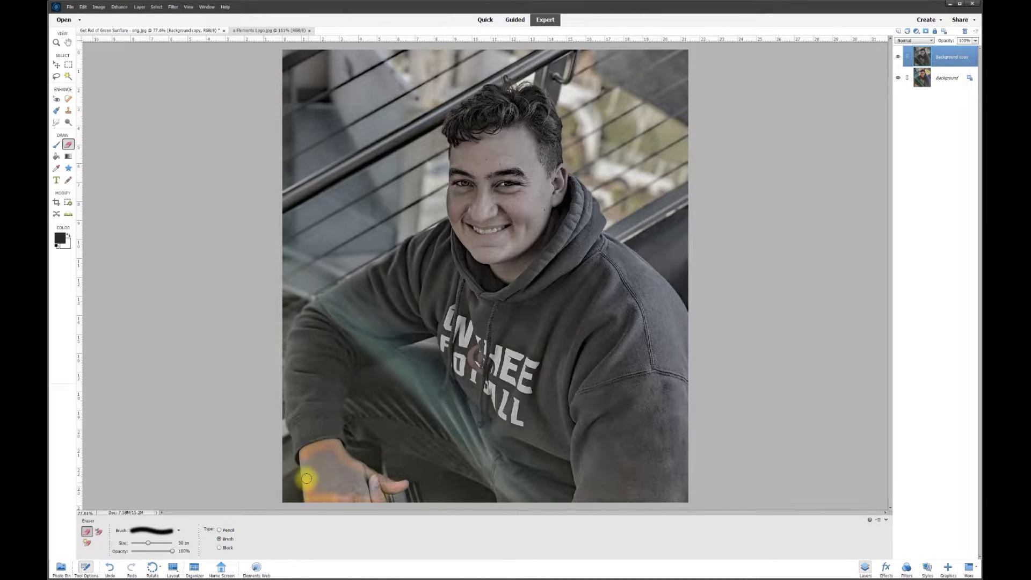
mouse_move(303, 457)
left_mouse_down()
mouse_move(333, 451)
mouse_move(311, 461)
mouse_move(343, 459)
mouse_move(372, 487)
mouse_move(353, 488)
mouse_move(356, 475)
mouse_move(337, 492)
mouse_move(335, 473)
mouse_move(324, 483)
mouse_move(326, 465)
mouse_move(332, 486)
mouse_move(317, 467)
mouse_move(320, 492)
mouse_move(311, 467)
left_mouse_up()
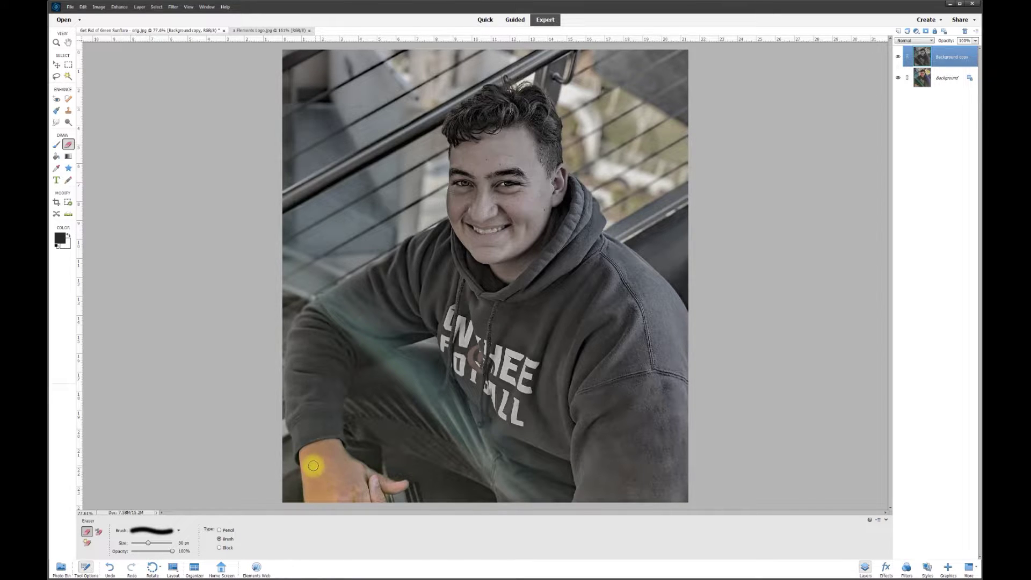
Step: Hide the Background layer to clean up the erased hand area on the copy, and show it again
left_click(898, 78)
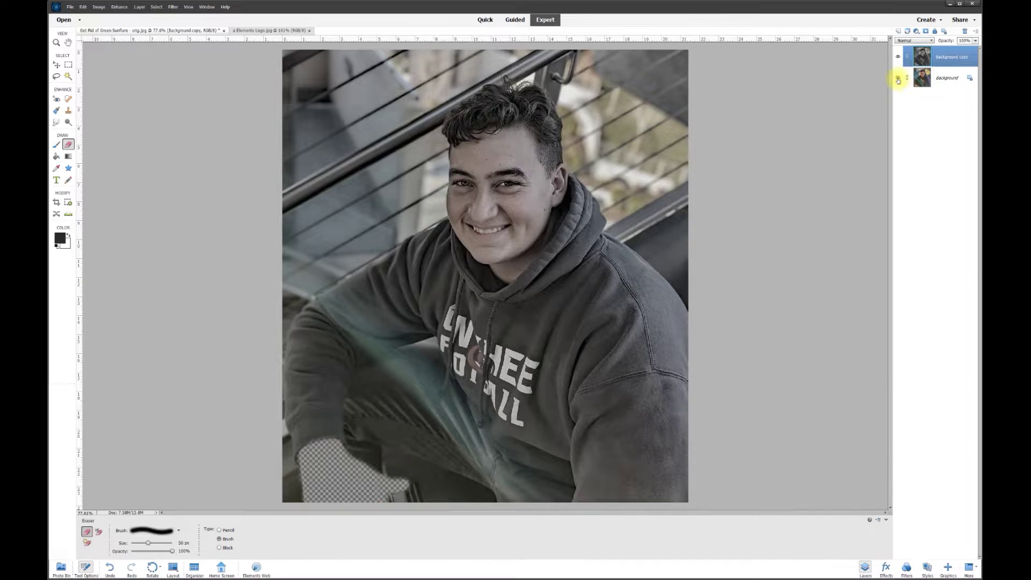
left_click_drag(357, 470, 320, 452)
left_click(899, 78)
left_click(899, 79)
left_click(899, 79)
Step: Erase the desaturated lower face and the background edges along both shoulders with a 100 px Eraser
mouse_move(477, 126)
left_mouse_down()
mouse_move(499, 212)
mouse_move(429, 141)
left_mouse_up()
scroll(432, 142, "down", 1)
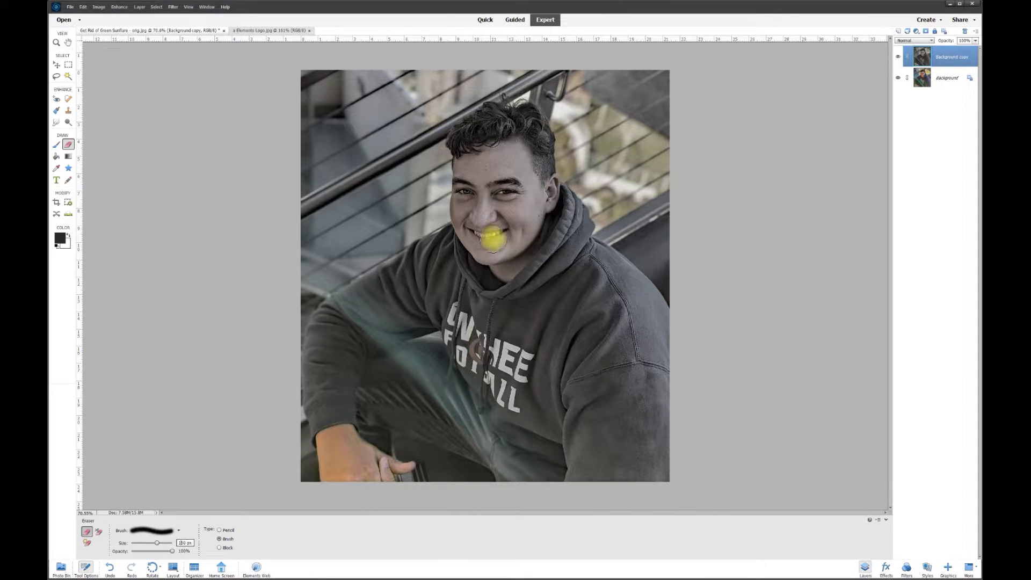
left_click(467, 220)
mouse_move(466, 220)
left_mouse_down()
mouse_move(499, 268)
mouse_move(544, 206)
mouse_move(555, 161)
mouse_move(589, 184)
left_mouse_up()
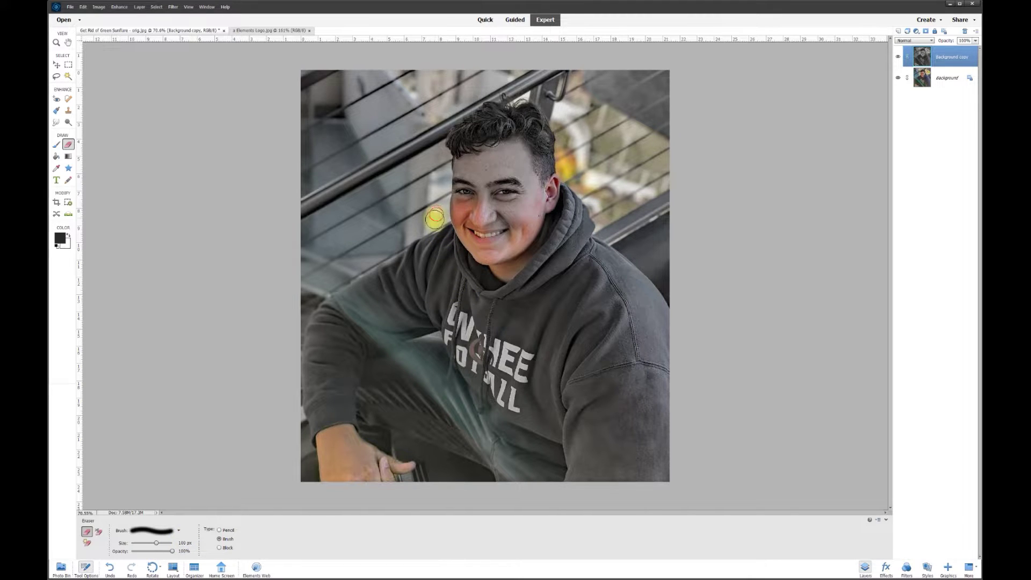
mouse_move(417, 226)
left_mouse_down()
mouse_move(322, 283)
mouse_move(294, 330)
left_mouse_up()
mouse_move(585, 169)
left_mouse_down()
mouse_move(616, 234)
mouse_move(677, 297)
left_mouse_up()
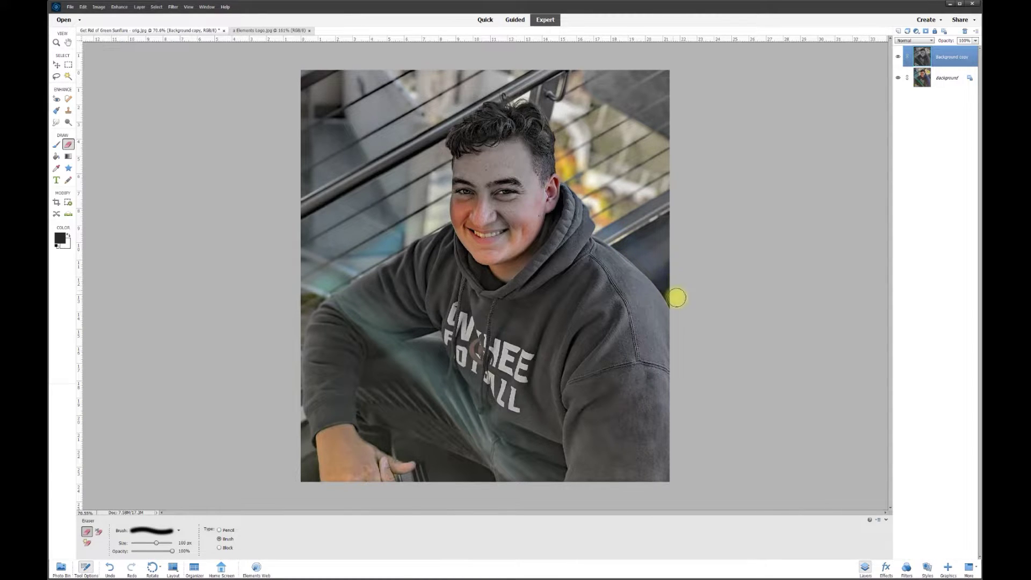
Step: With the Background layer hidden, lasso and delete everything above the hoodie on the copy, deselect and show the Background layer again
left_click(898, 79)
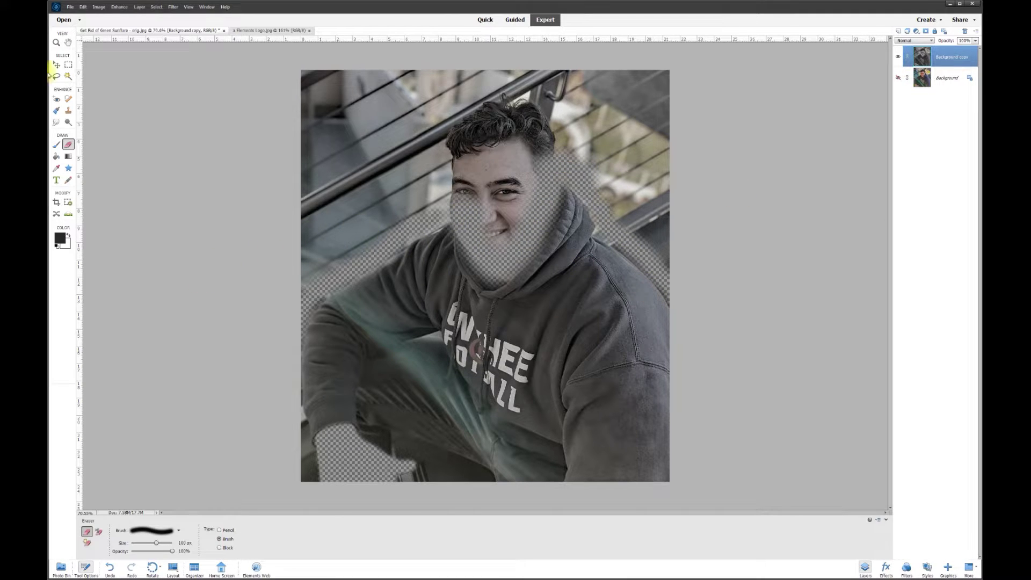
left_click(57, 78)
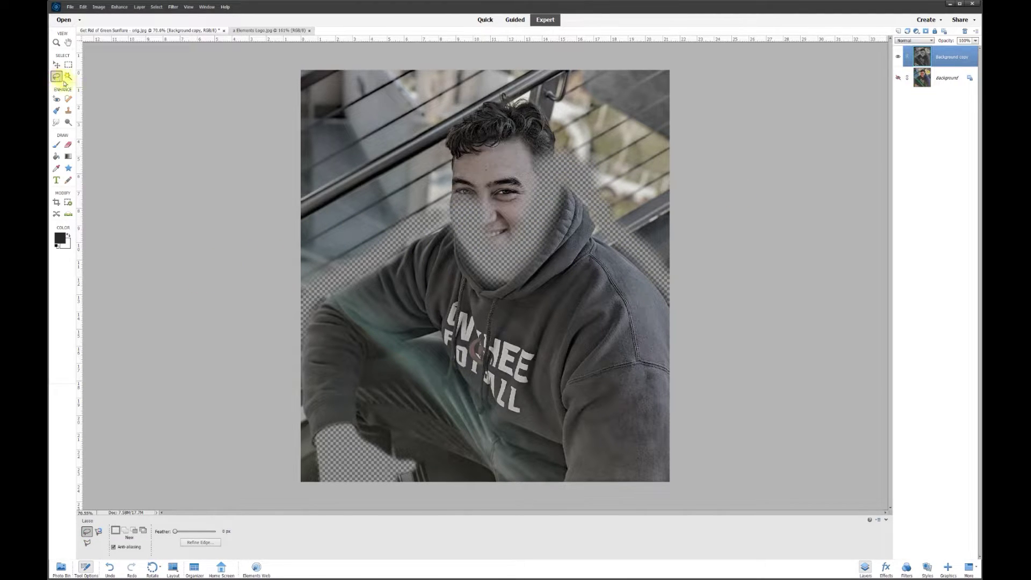
mouse_move(315, 290)
left_mouse_down()
mouse_move(299, 269)
mouse_move(281, 76)
mouse_move(385, 58)
mouse_move(629, 59)
mouse_move(690, 72)
mouse_move(702, 219)
mouse_move(695, 287)
mouse_move(567, 166)
mouse_move(525, 248)
mouse_move(486, 253)
mouse_move(460, 218)
mouse_move(438, 219)
mouse_move(292, 304)
mouse_move(292, 145)
mouse_move(459, 75)
left_mouse_up()
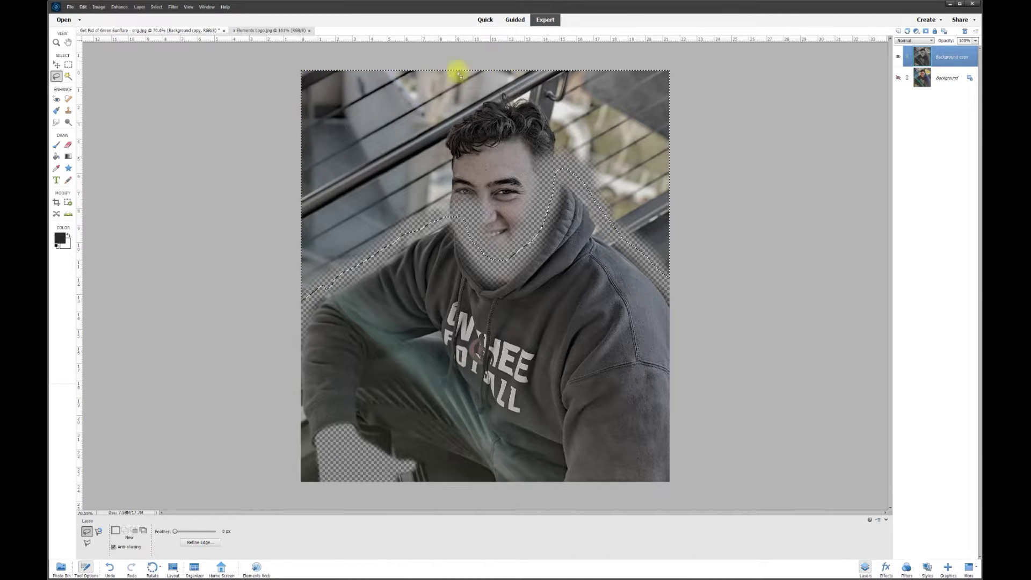
key("Delete")
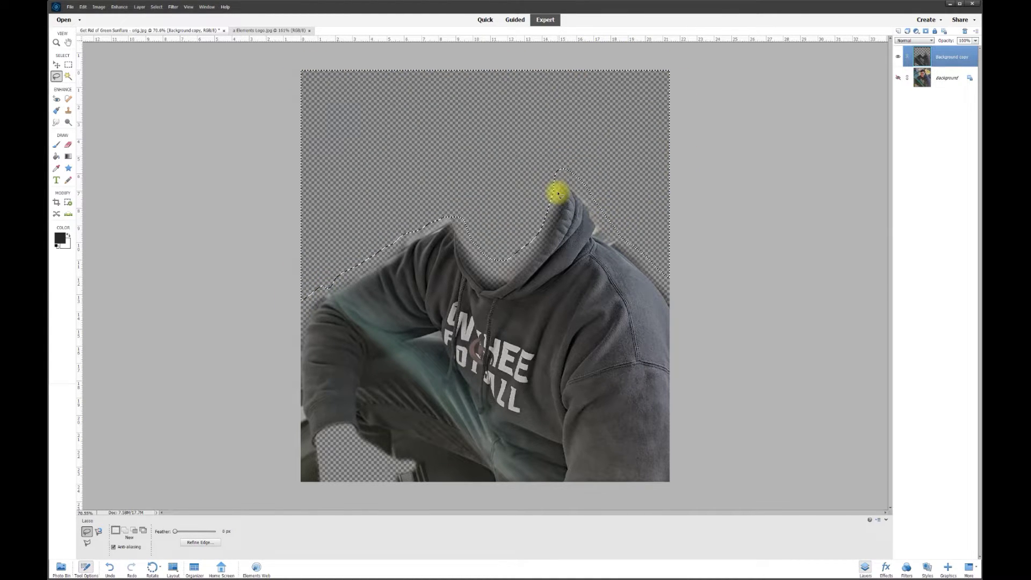
key("ctrl+d")
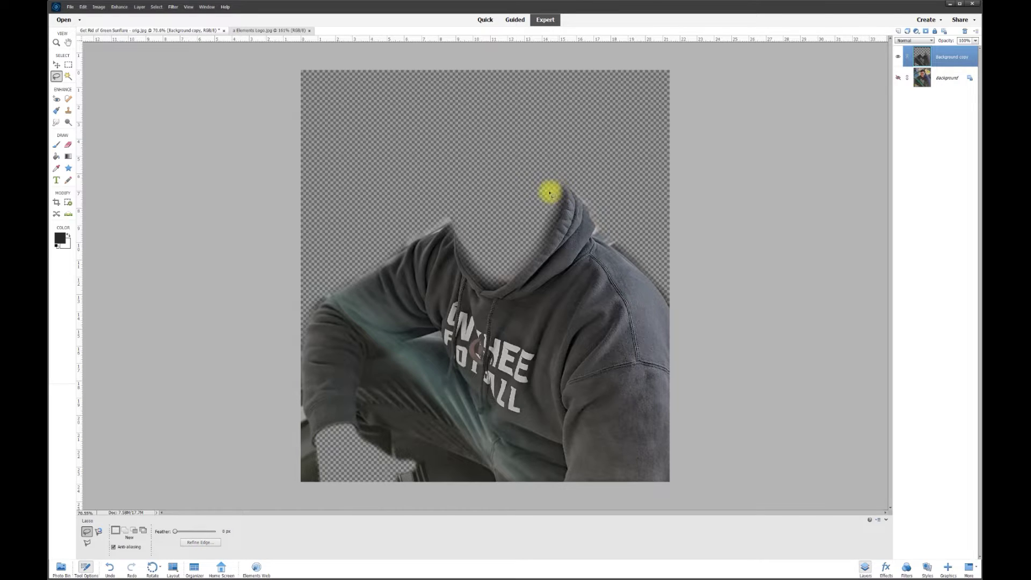
left_click(899, 79)
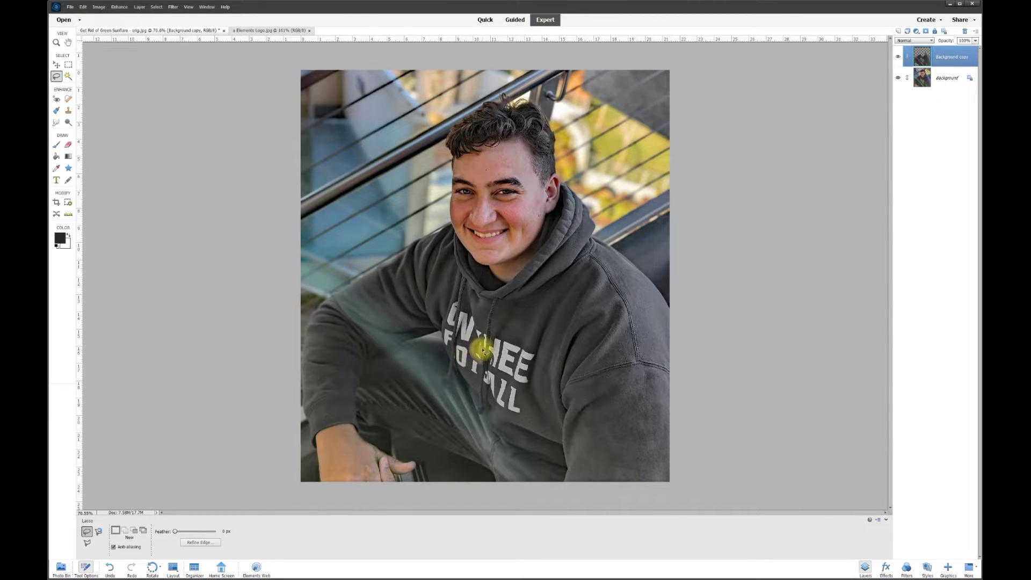
Step: Reduce the Eraser to 50 px and erase over the hoodie's round logo to bring back its red colour
left_click(67, 145)
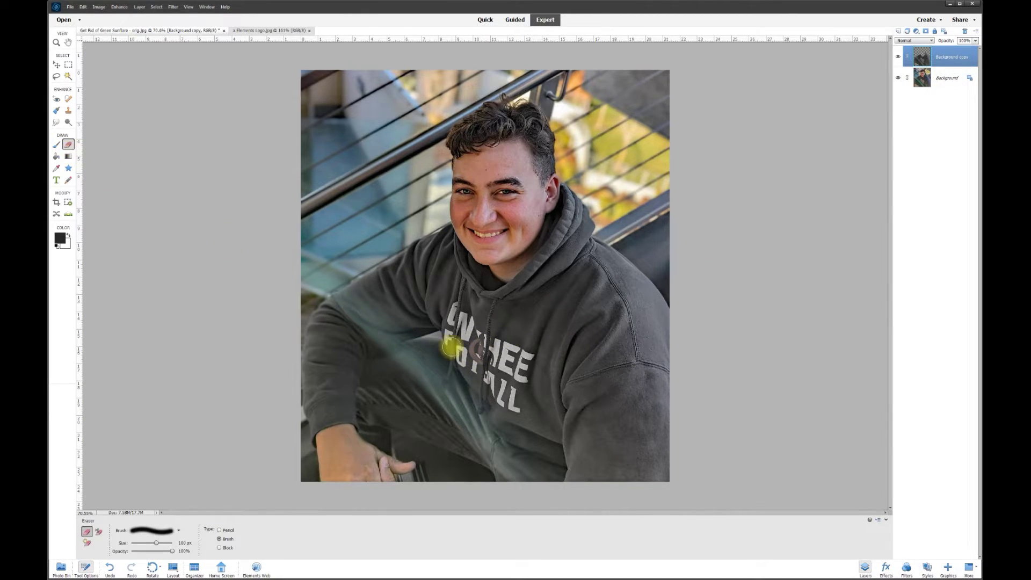
key("bracketleft")
key("bracketleft")
key("bracketleft")
key("bracketleft")
key("bracketleft")
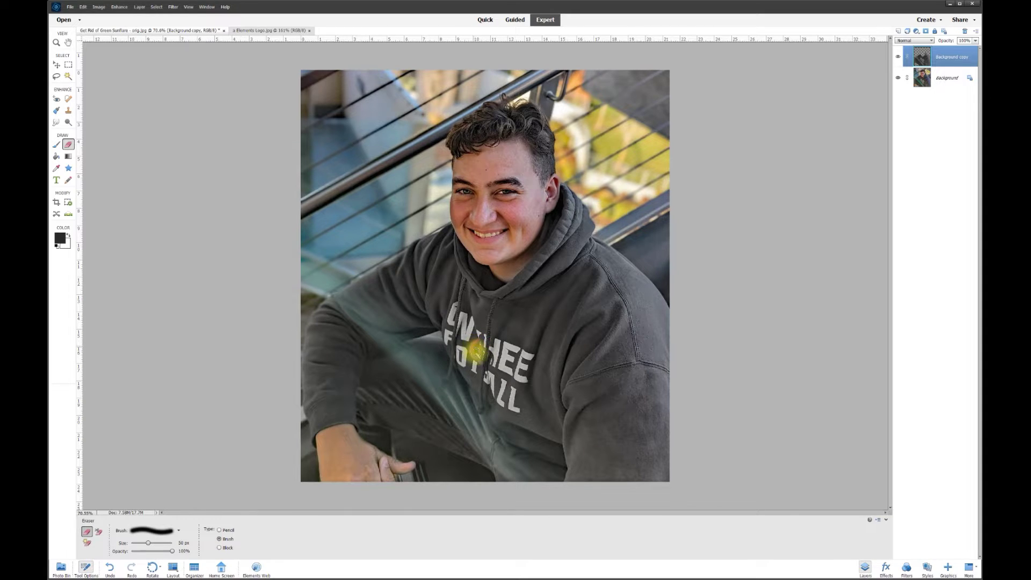
mouse_move(484, 357)
left_mouse_down()
mouse_move(496, 330)
mouse_move(538, 375)
left_mouse_up()
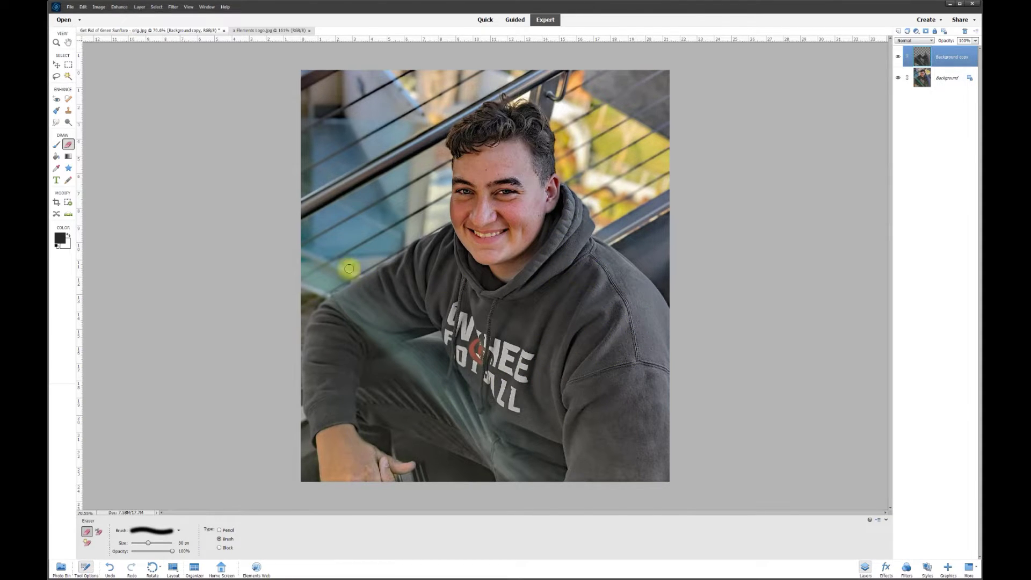
Step: Flatten the image and duplicate the resulting Background layer
right_click(944, 63)
left_click(963, 204)
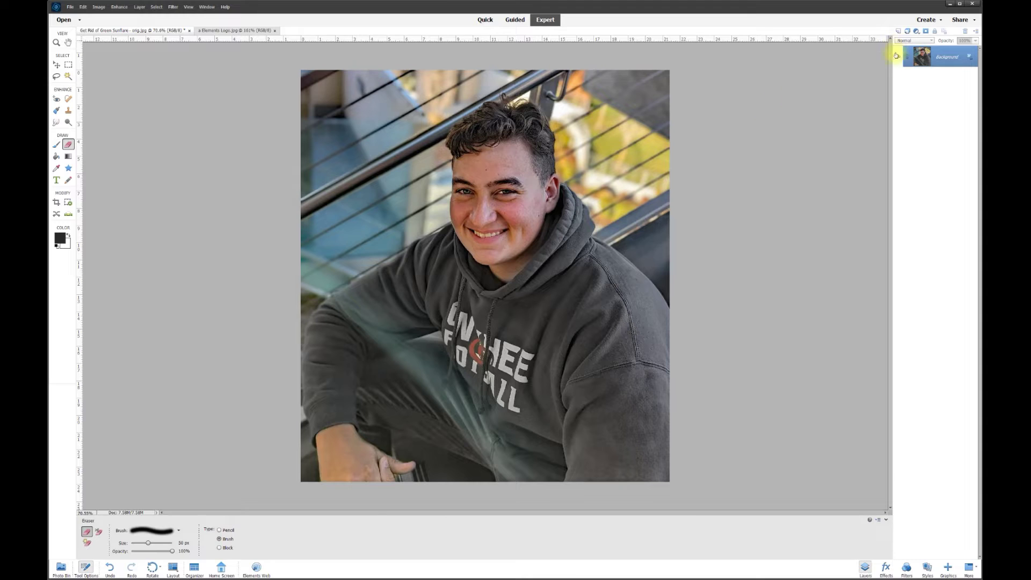
right_click(928, 61)
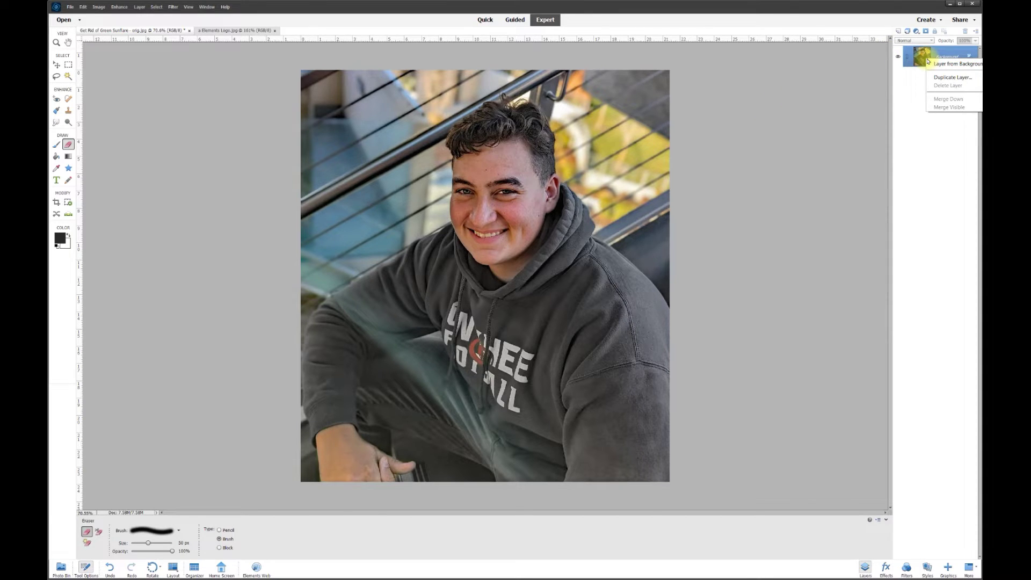
left_click(948, 77)
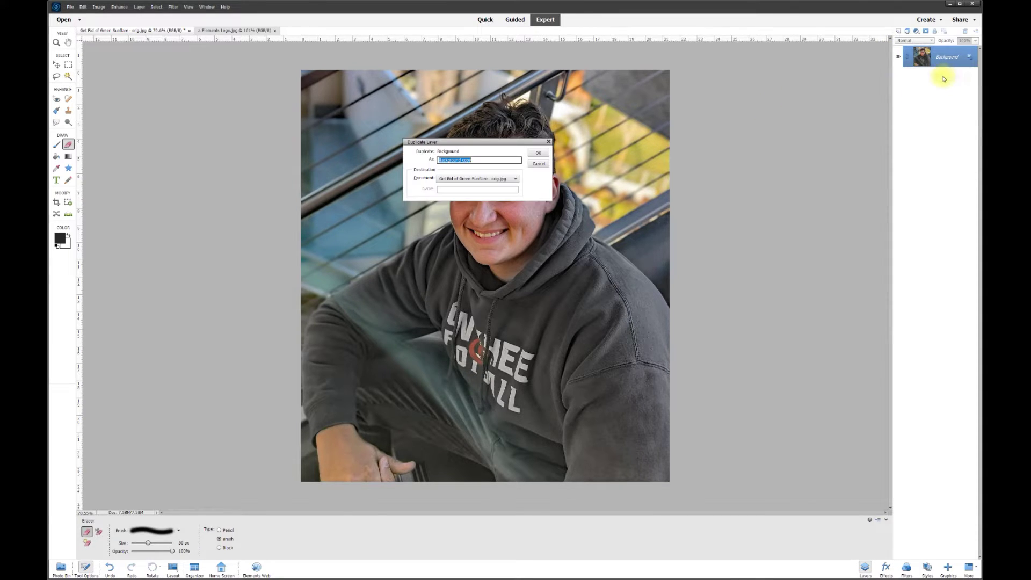
left_click(540, 155)
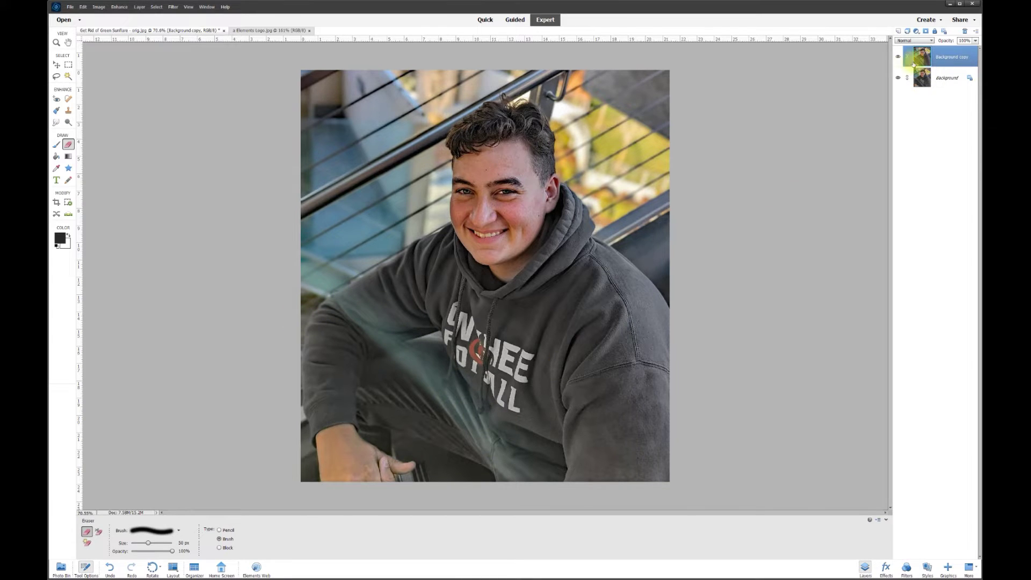
Step: Hide the Background layer and erase the diagonal sun-flare streak on the copy, widening the Eraser from 75 px to 125 px
left_click(899, 78)
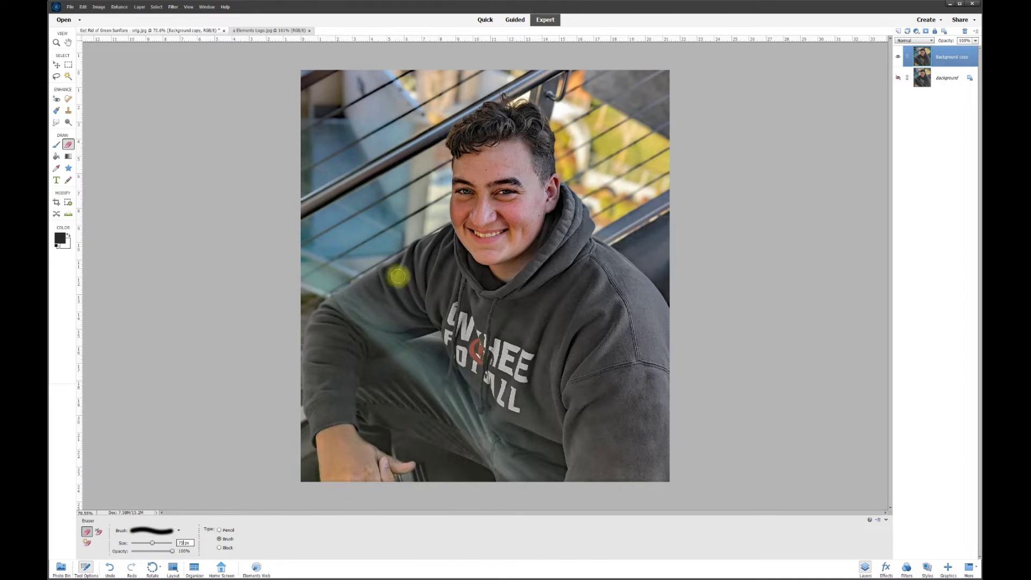
left_click_drag(338, 299, 392, 348)
left_click_drag(412, 363, 507, 479)
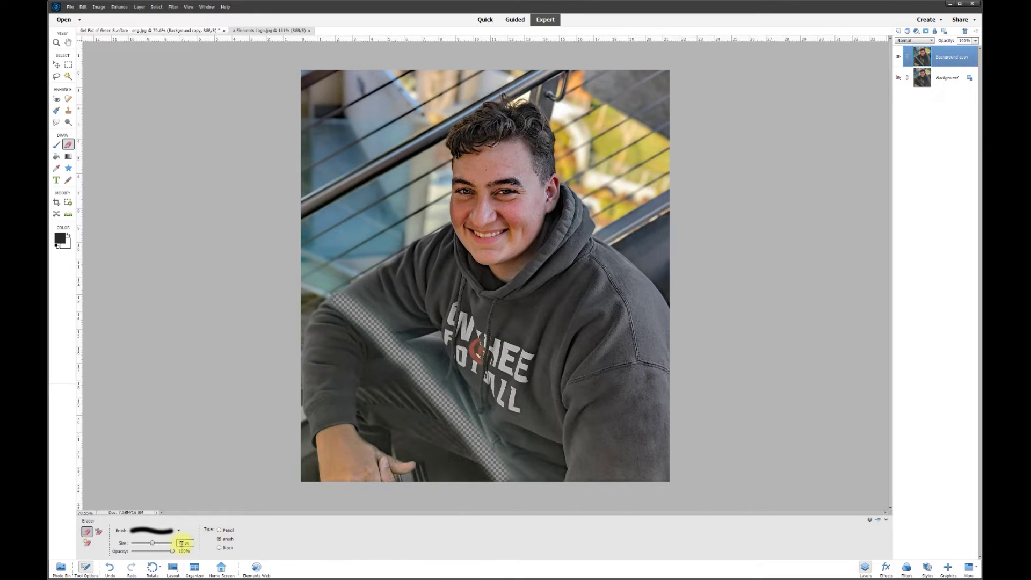
type("125")
key("Return")
mouse_move(350, 297)
left_mouse_down()
mouse_move(421, 359)
mouse_move(534, 493)
left_mouse_up()
Step: Set the Eraser size to 50 px and turn the Background layer's visibility back on beneath the erased streak
key("bracketleft")
key("bracketleft")
key("bracketleft")
key("bracketleft")
key("bracketleft")
key("bracketleft")
key("ctrl+minus")
key("ctrl+0")
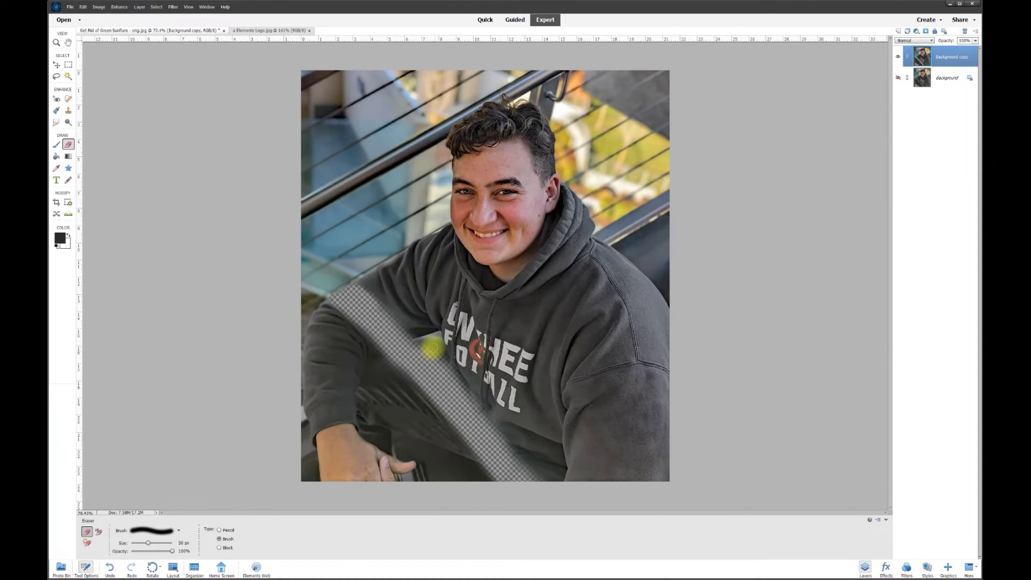
left_click(899, 79)
left_click(900, 80)
left_click(900, 80)
left_click(900, 80)
left_click(899, 79)
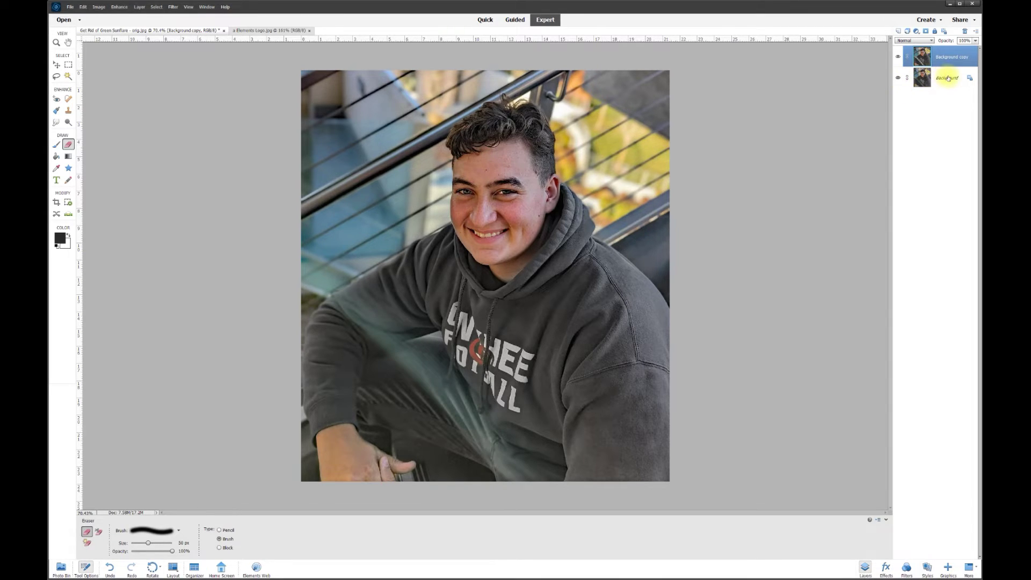
Step: Unlock the Background layer so it becomes a regular layer and open the Hue/Saturation adjustment for it
left_click(948, 80)
left_click(969, 78)
left_click(119, 6)
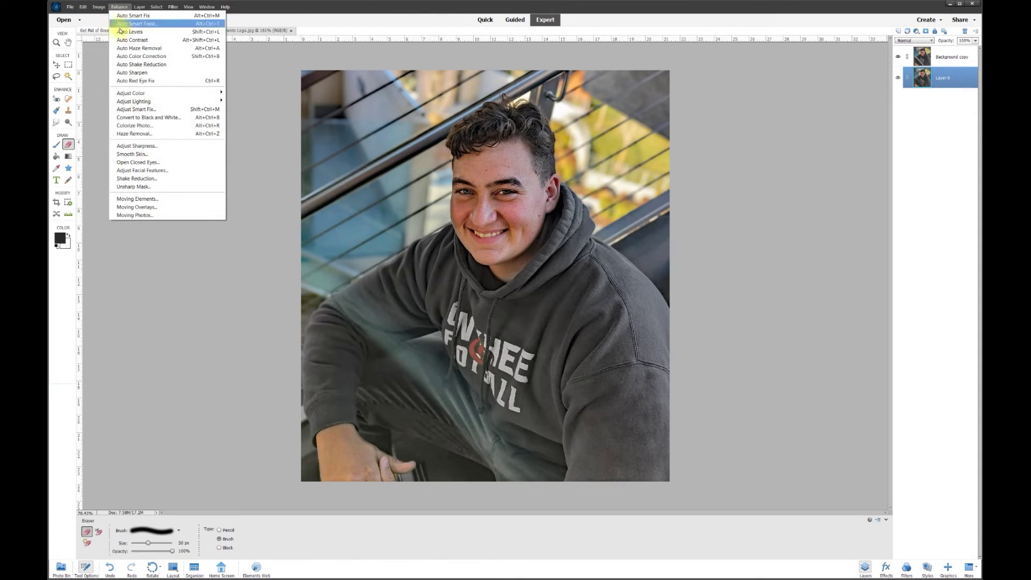
mouse_move(137, 93)
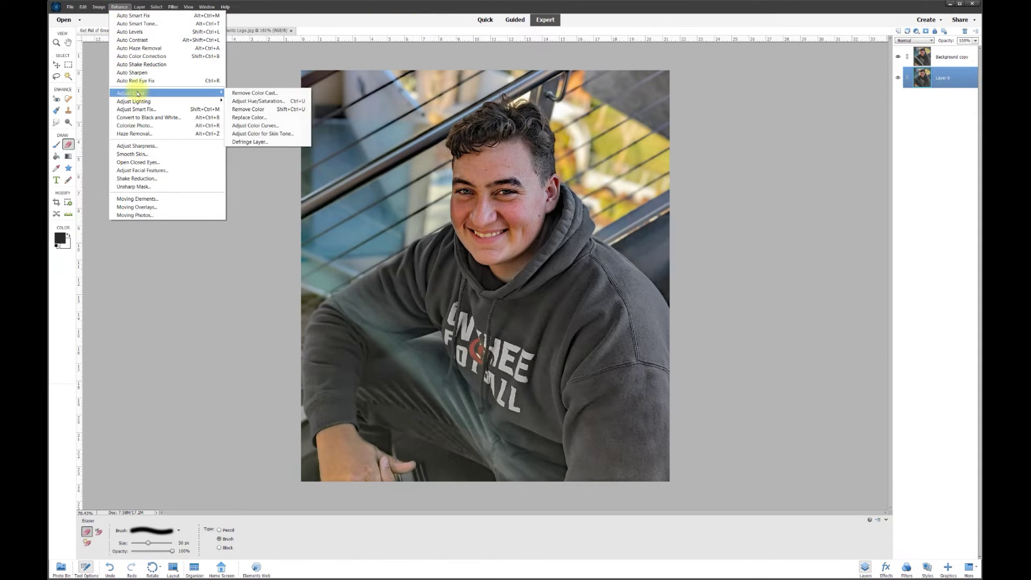
left_click(268, 102)
left_click_drag(269, 74, 270, 120)
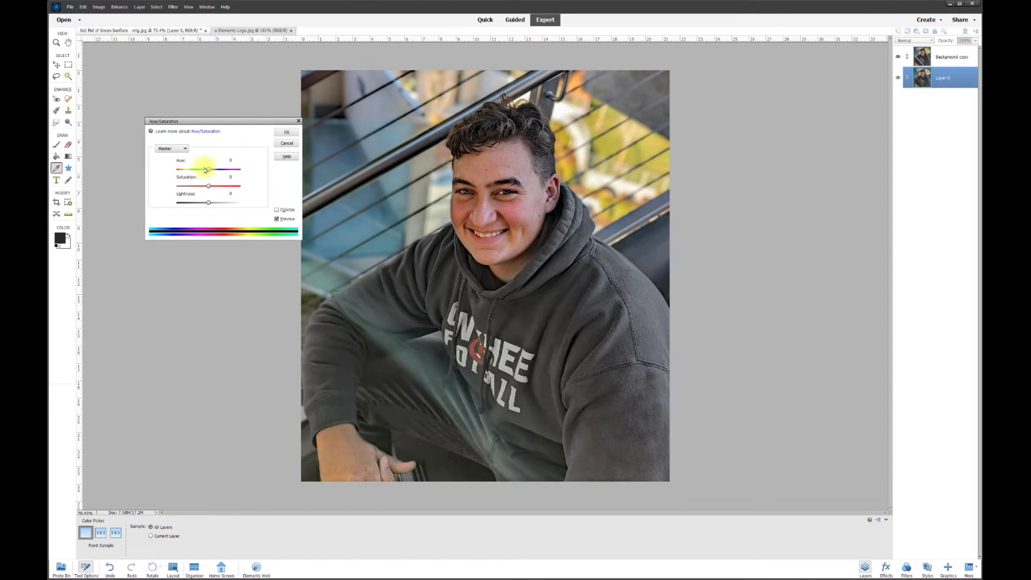
Step: Set Hue to -8, Saturation to -57 and Lightness to -38, compare with the preview off and on, and apply the adjustment
mouse_move(211, 171)
left_mouse_down()
mouse_move(247, 171)
mouse_move(170, 172)
mouse_move(248, 176)
mouse_move(206, 172)
mouse_move(208, 192)
left_mouse_up()
mouse_move(206, 188)
left_mouse_down()
mouse_move(256, 192)
mouse_move(185, 188)
mouse_move(197, 188)
left_mouse_up()
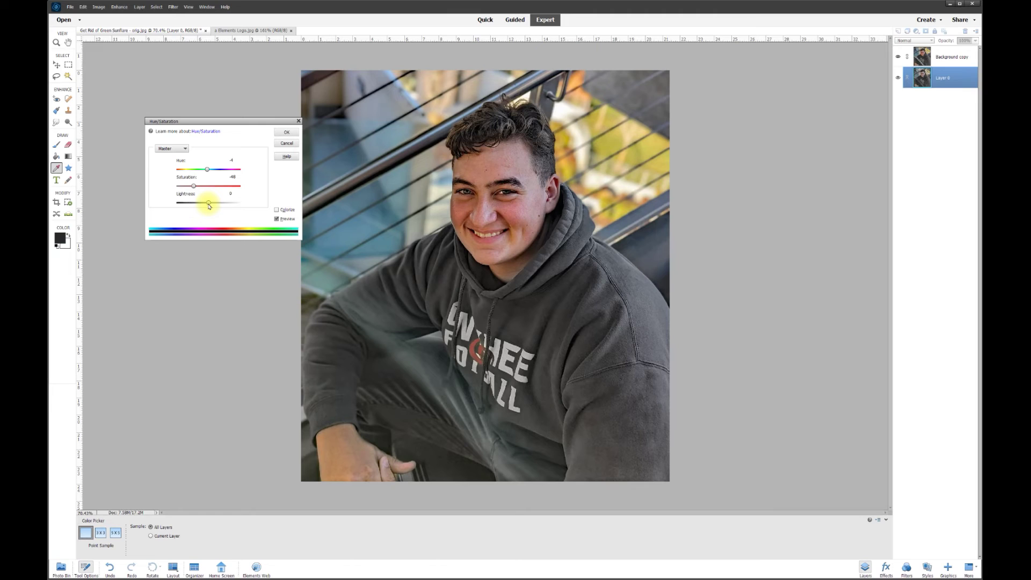
left_click_drag(207, 203, 203, 203)
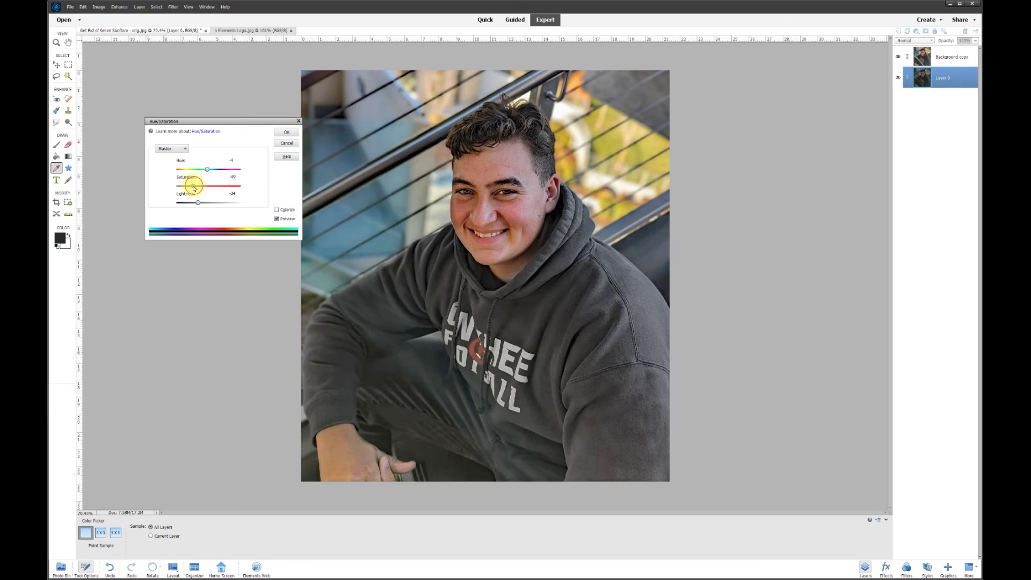
mouse_move(194, 188)
left_mouse_down()
mouse_move(206, 170)
mouse_move(191, 186)
mouse_move(196, 202)
left_mouse_up()
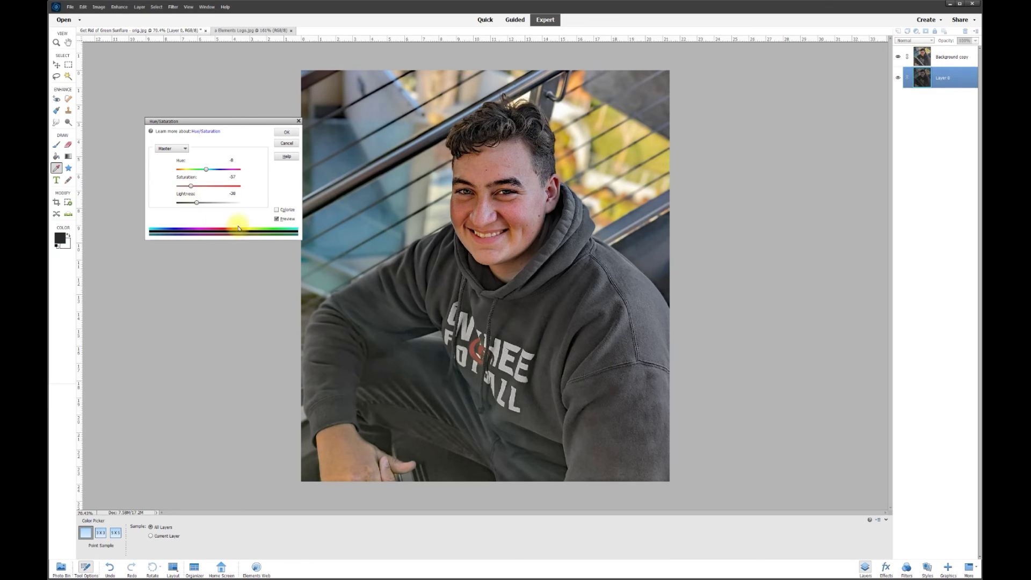
left_click(277, 220)
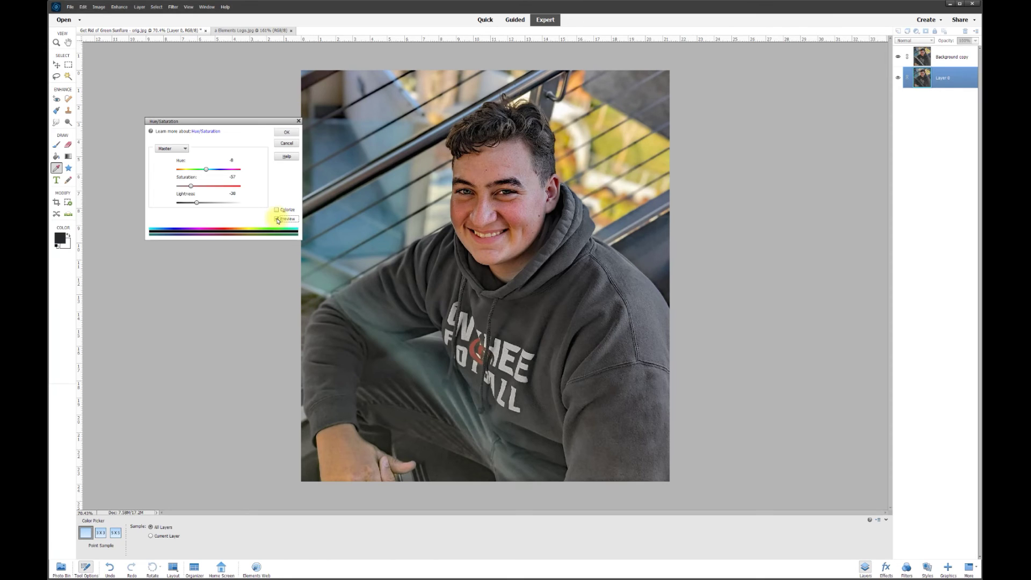
left_click(277, 219)
left_click(277, 219)
left_click(277, 219)
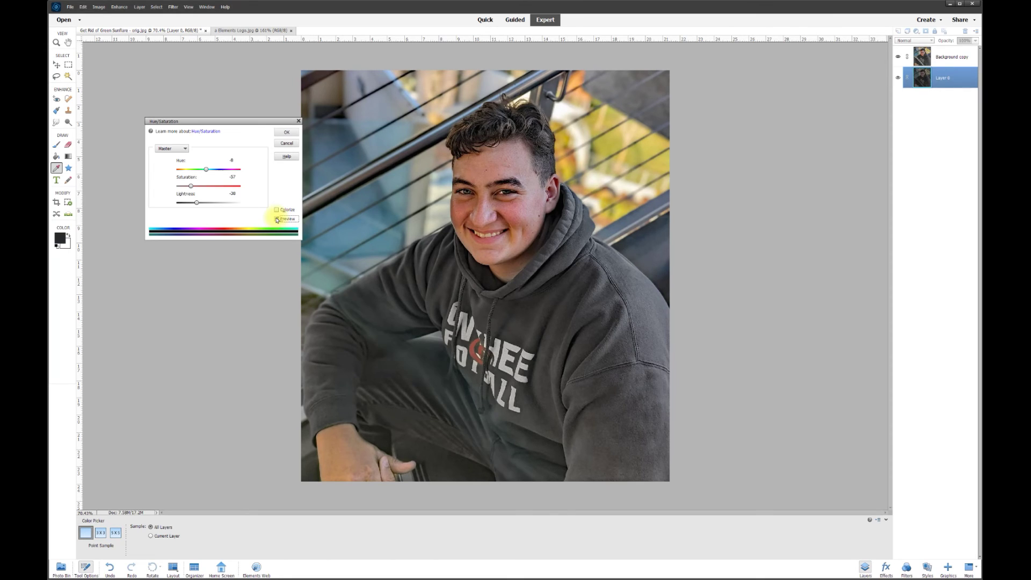
left_click(287, 132)
Step: Return to the Eraser tool and merge the Background copy layer down onto the adjusted layer beneath it
key("e")
right_click(950, 58)
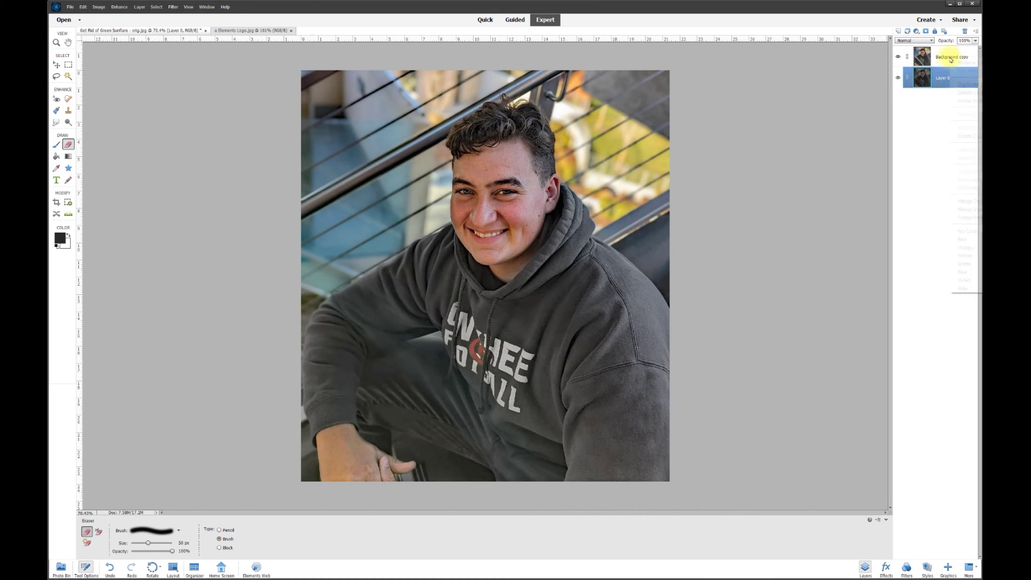
left_click(971, 202)
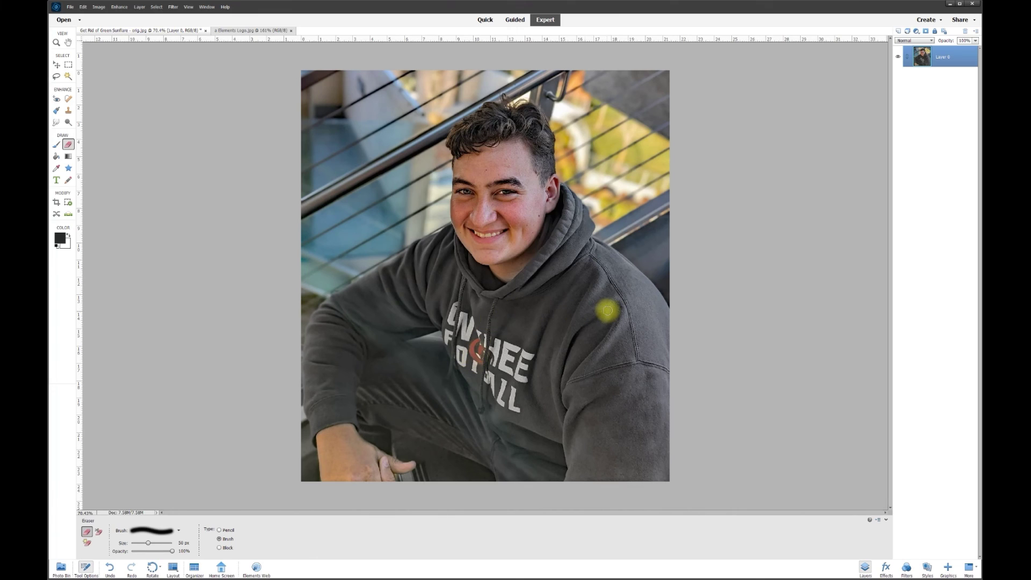